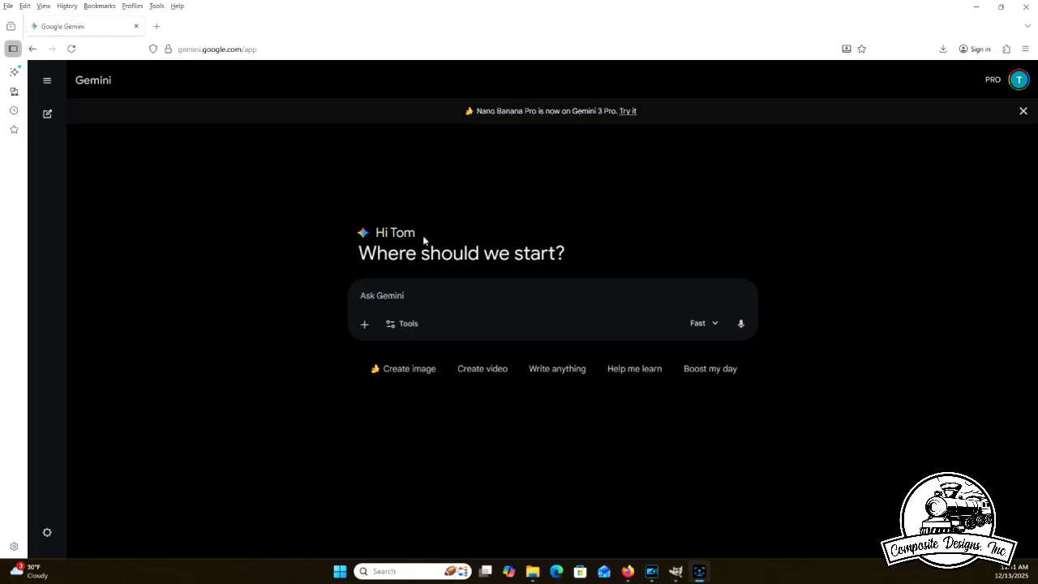
# - Start a Gemini prompt asking to make a sign in a 1940s era for a restaurant named joes burgers
pyautogui.click(445, 291)
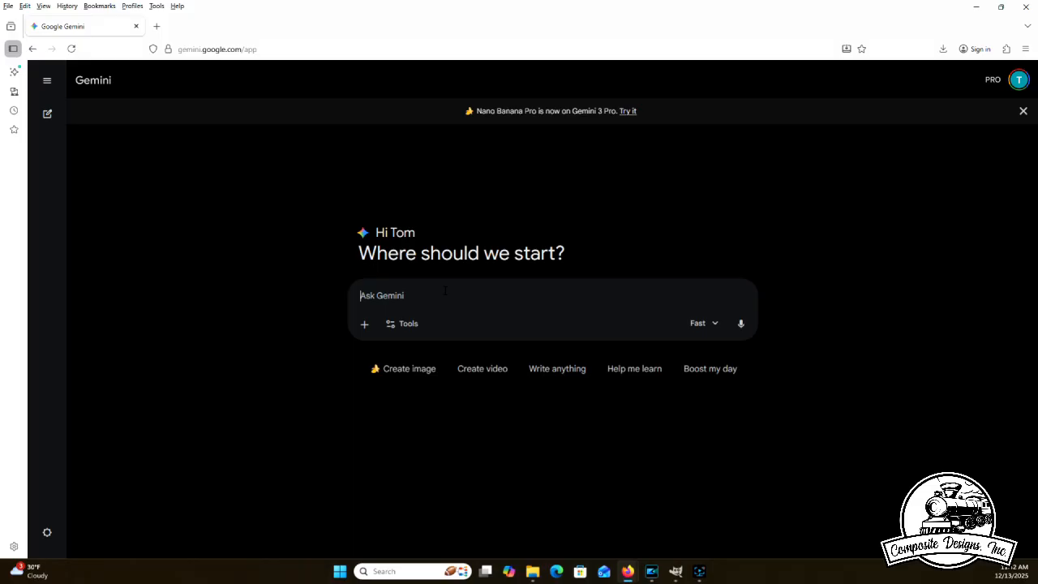
pyautogui.write('make a sign in a 1940s era for a restau')
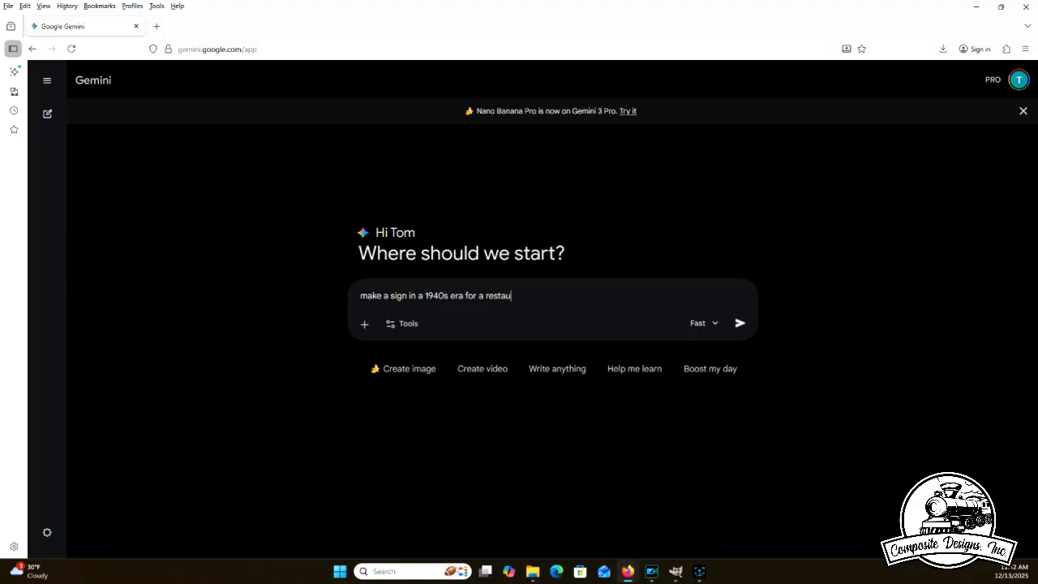
pyautogui.write('rant names')
pyautogui.press('BackSpace')
pyautogui.press('BackSpace')
pyautogui.write('d joes burgers')
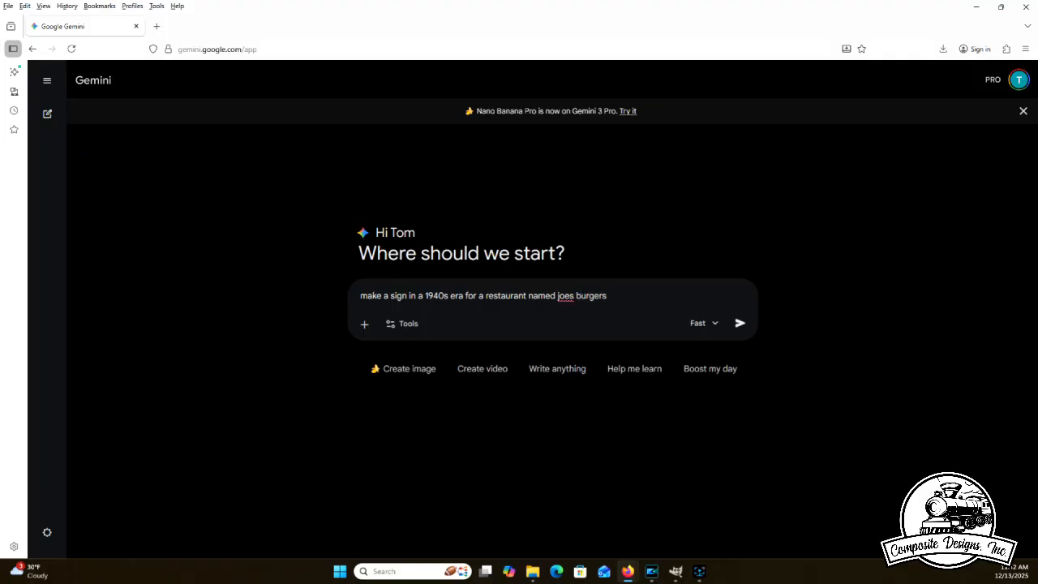
pyautogui.write('.  with the slogan the best burg')
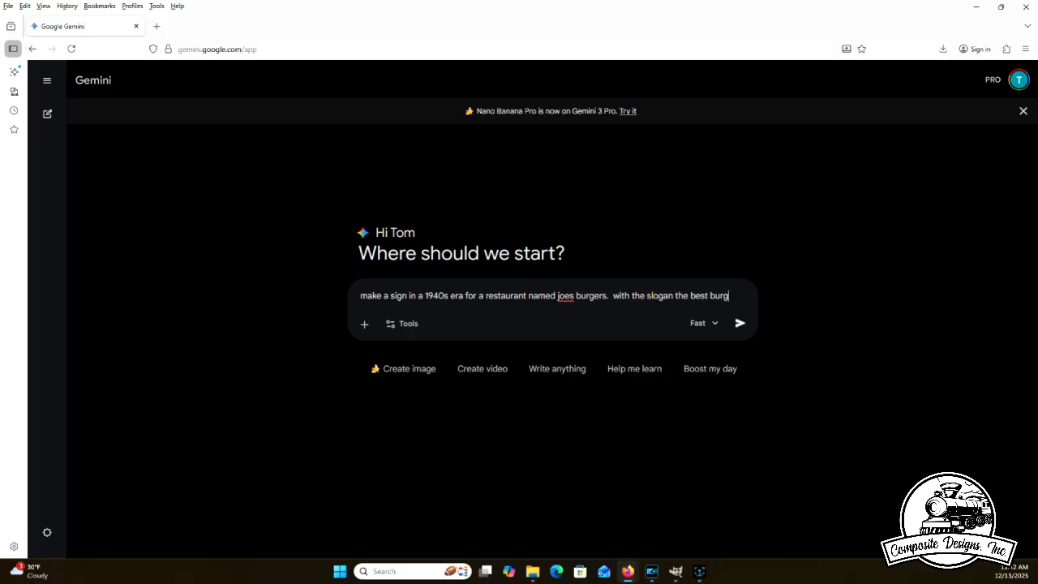
pyautogui.write('ers in town')
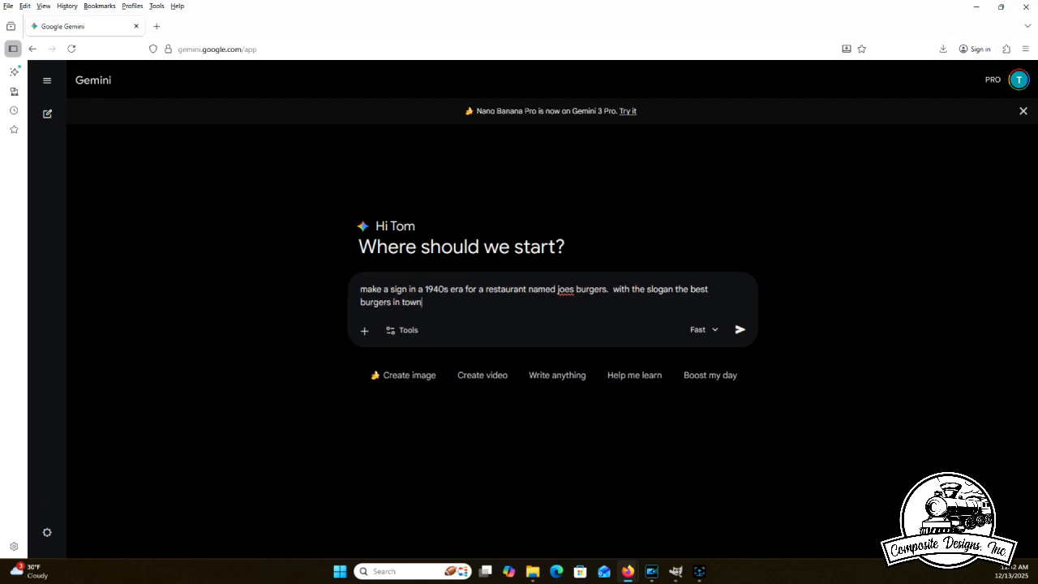
pyautogui.write('.')
# - Add to the prompt that the sign carries the slogan "the best burgers in town" and submit it
pyautogui.press('Return')
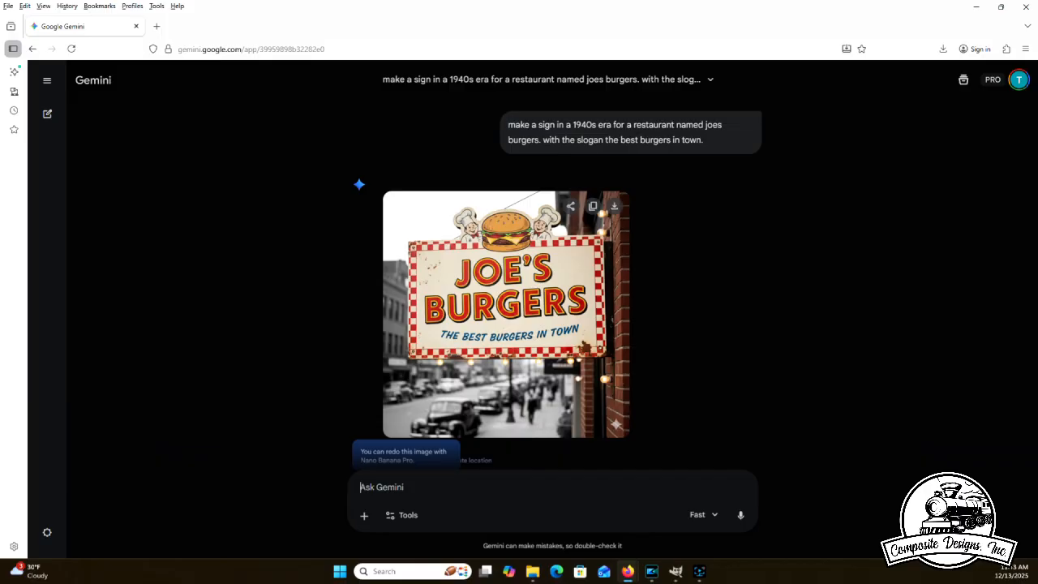
# - Ask Gemini to remove the background from the generated sign image
pyautogui.write('can you remove the background')
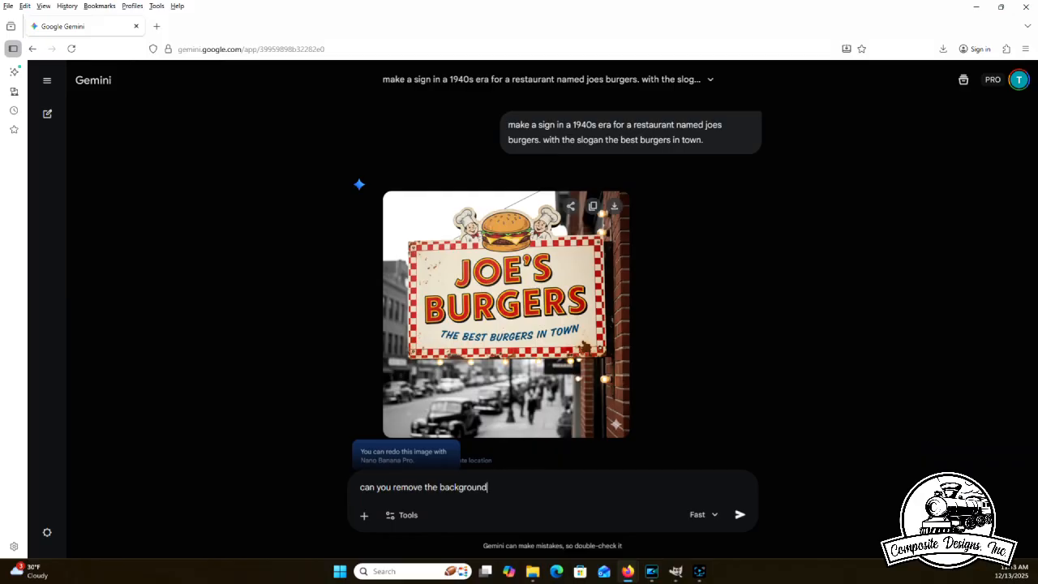
pyautogui.press('Return')
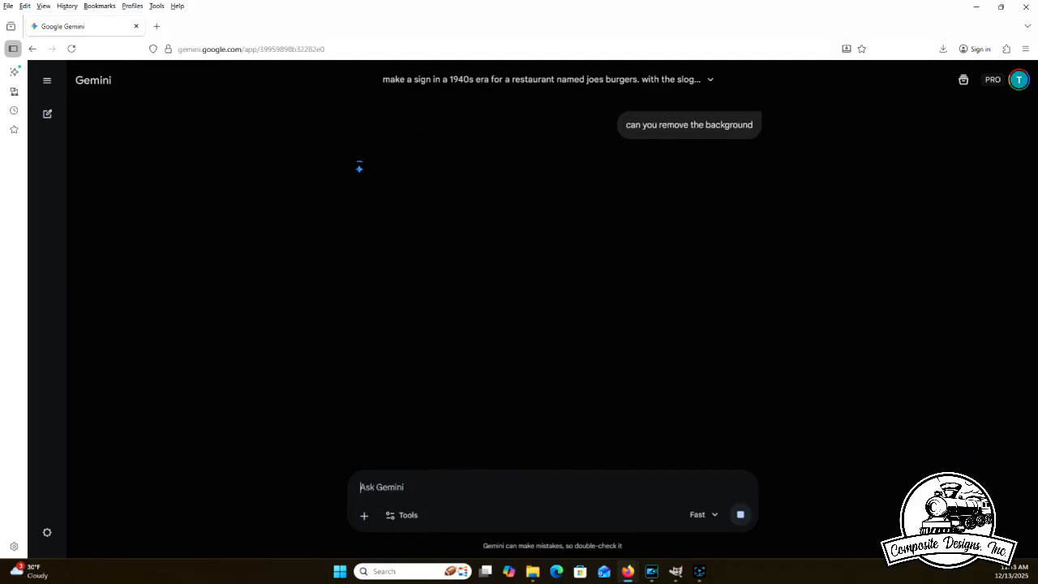
# - Ask Gemini to remove the lights and what the sign is mounted to
pyautogui.write('can you f')
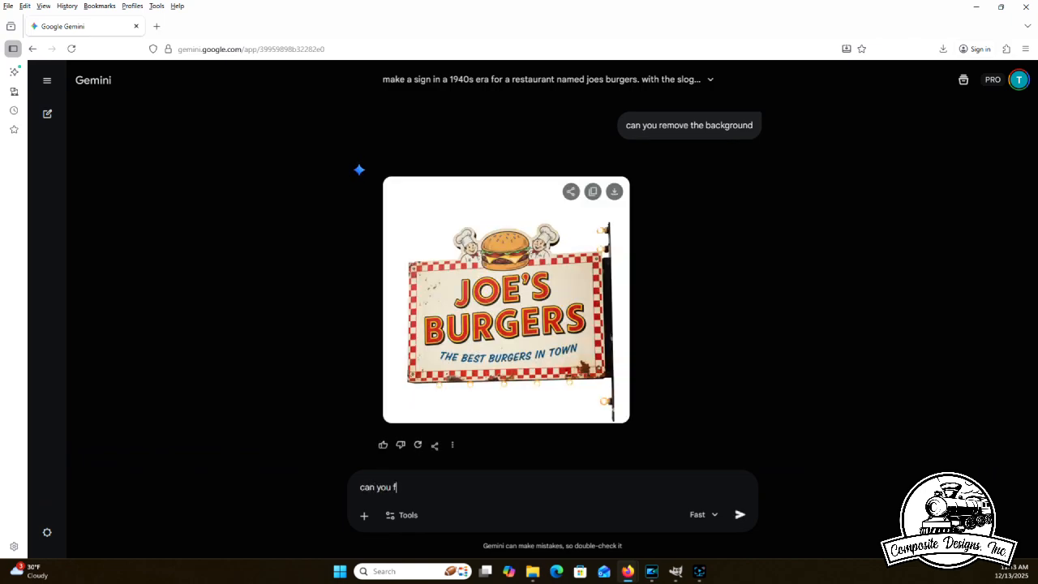
pyautogui.press('BackSpace')
pyautogui.write('remove the lights and what it is mounted to')
pyautogui.press('Return')
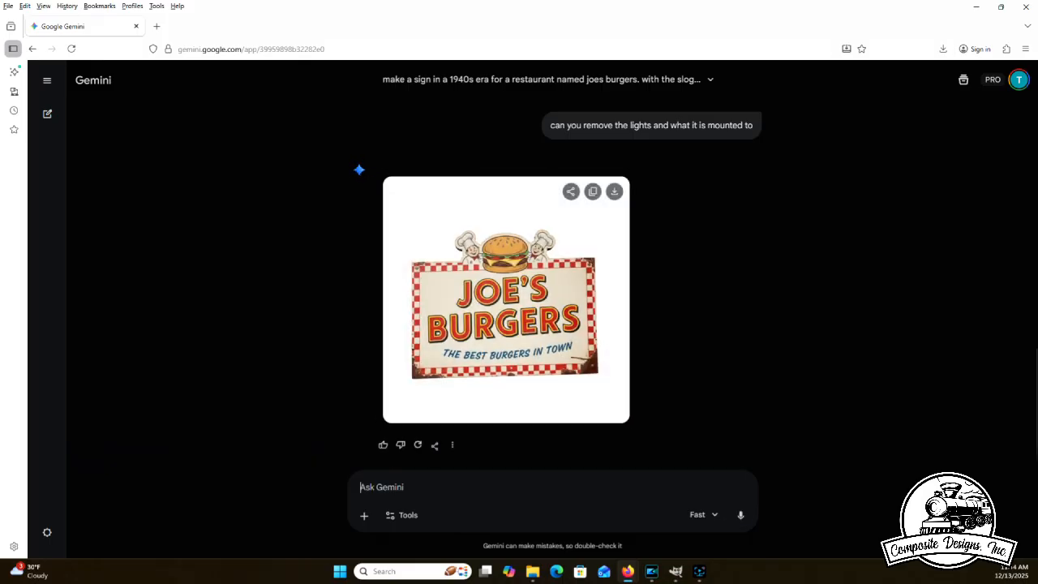
# - Ask Gemini to fix the perspective so it looks like you are looking directly at the sign
pyautogui.write('can your')
pyautogui.press('BackSpace')
pyautogui.write('fix the per')
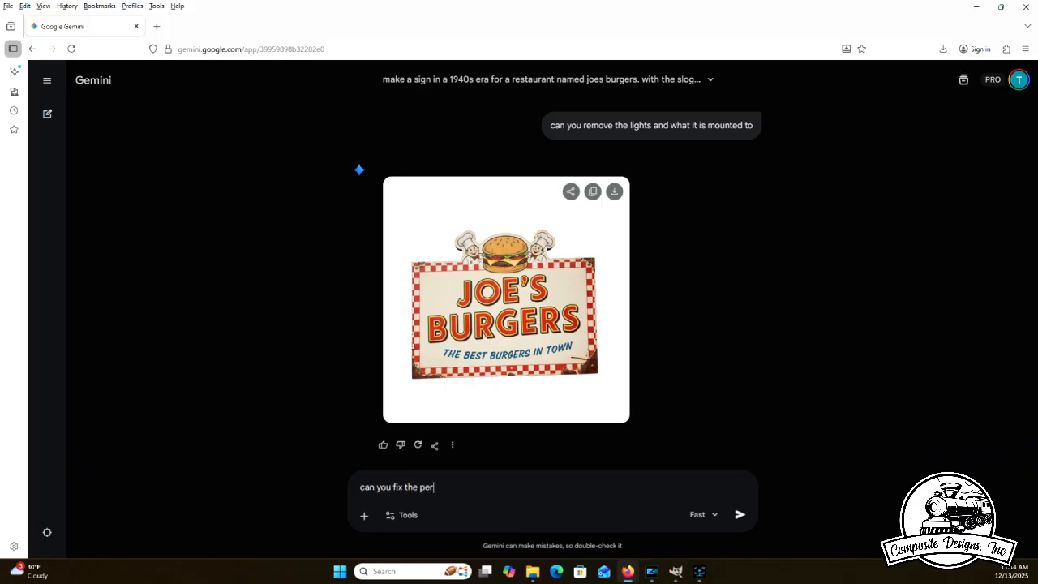
pyautogui.write('spective so it looks like you are ')
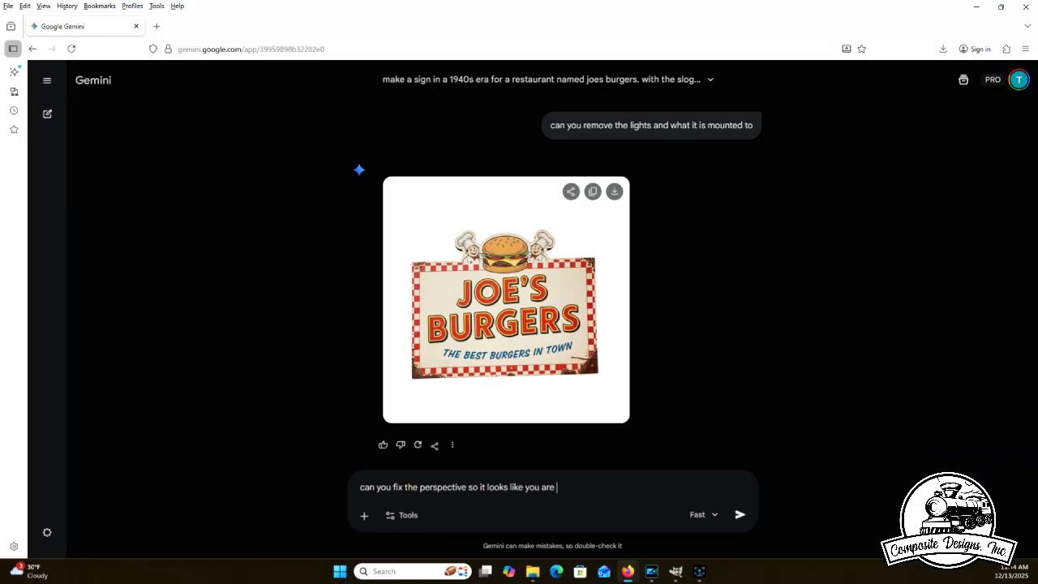
pyautogui.write('looking directly at it')
pyautogui.press('Return')
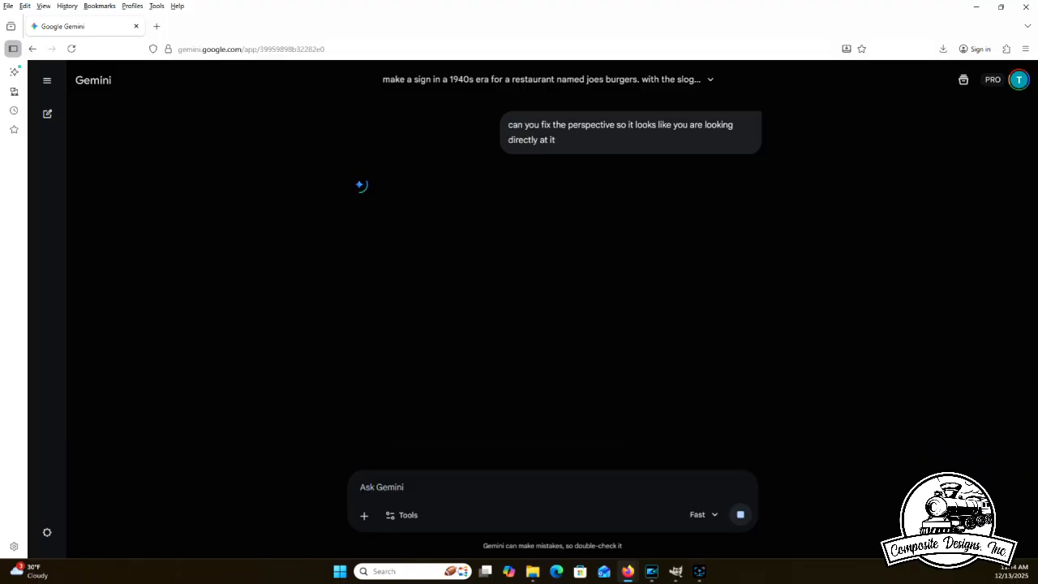
# - Ask Gemini to remove the rust spots from the sign
pyautogui.write('c')
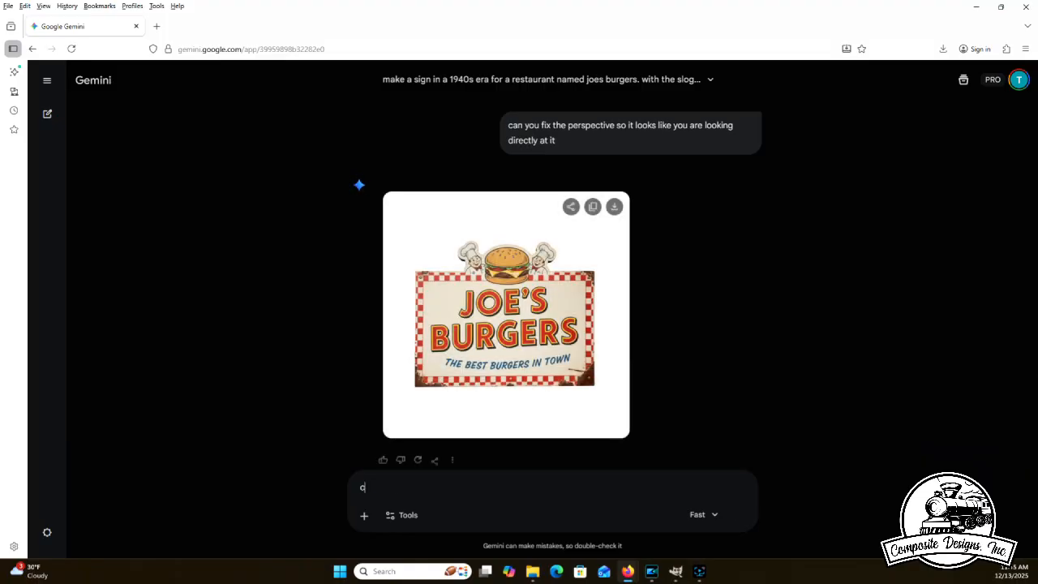
pyautogui.write('an you remove the rust spots')
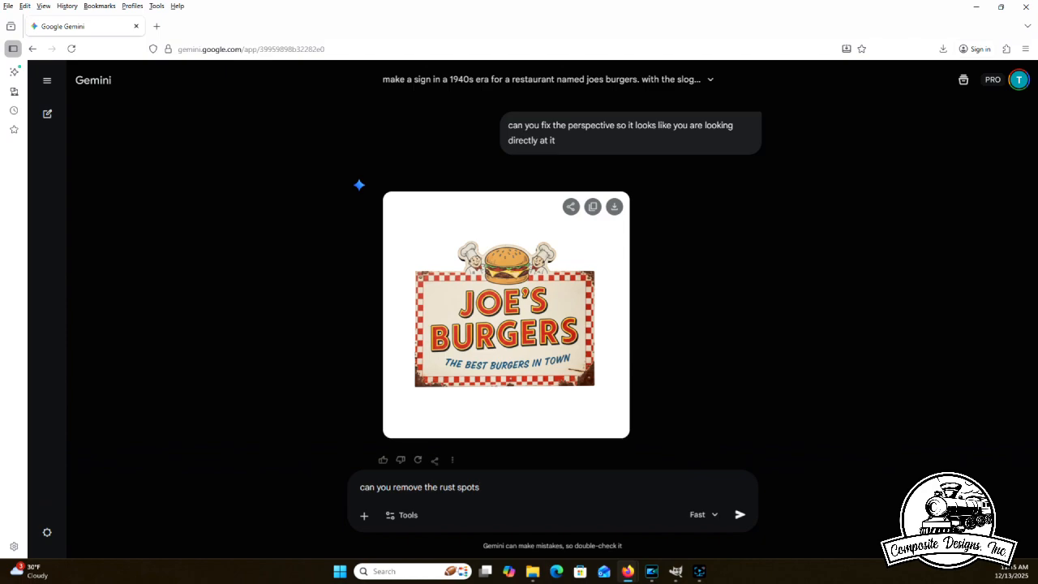
pyautogui.press('Return')
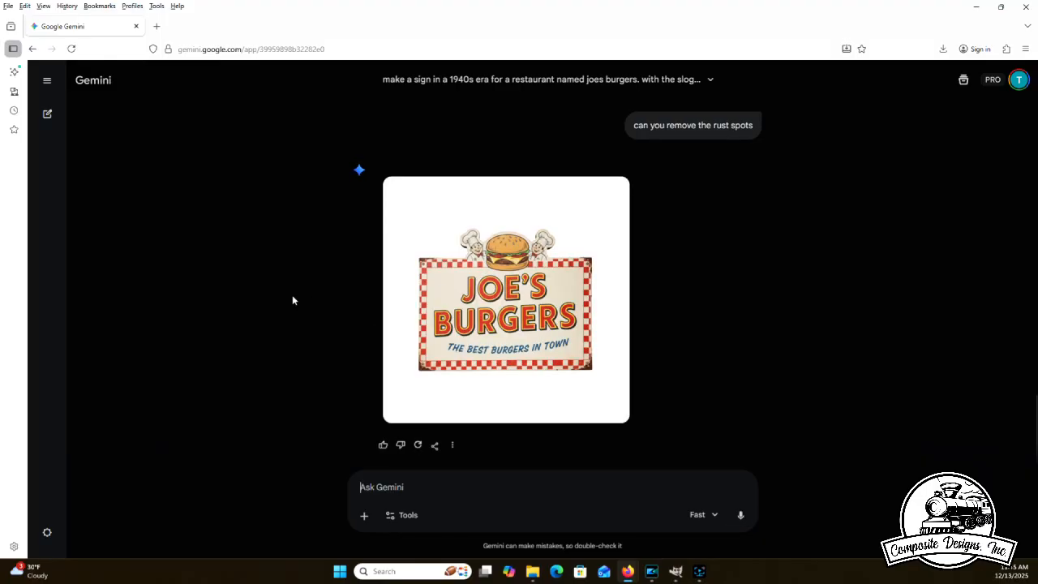
# - Compare the rust-spot edit with the previous version and download the newest sign image
pyautogui.scroll(4, 292, 296)
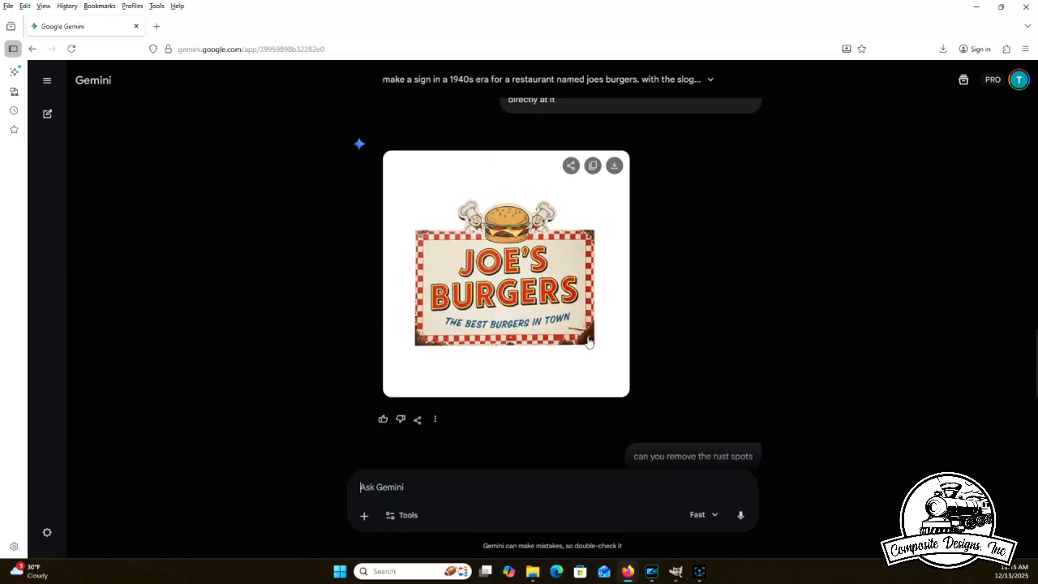
pyautogui.scroll(-4, 272, 293)
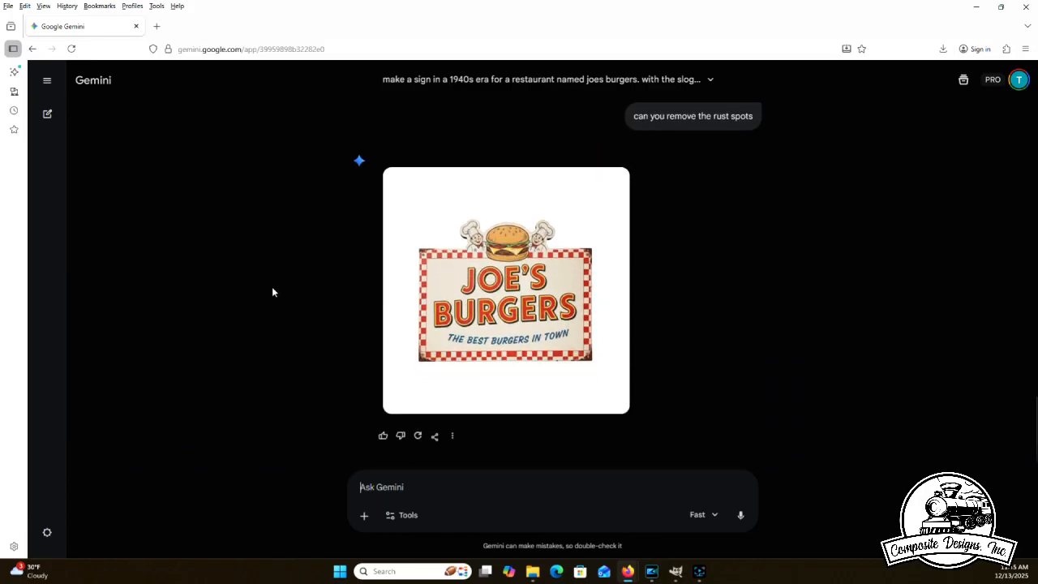
pyautogui.moveTo(575, 194)
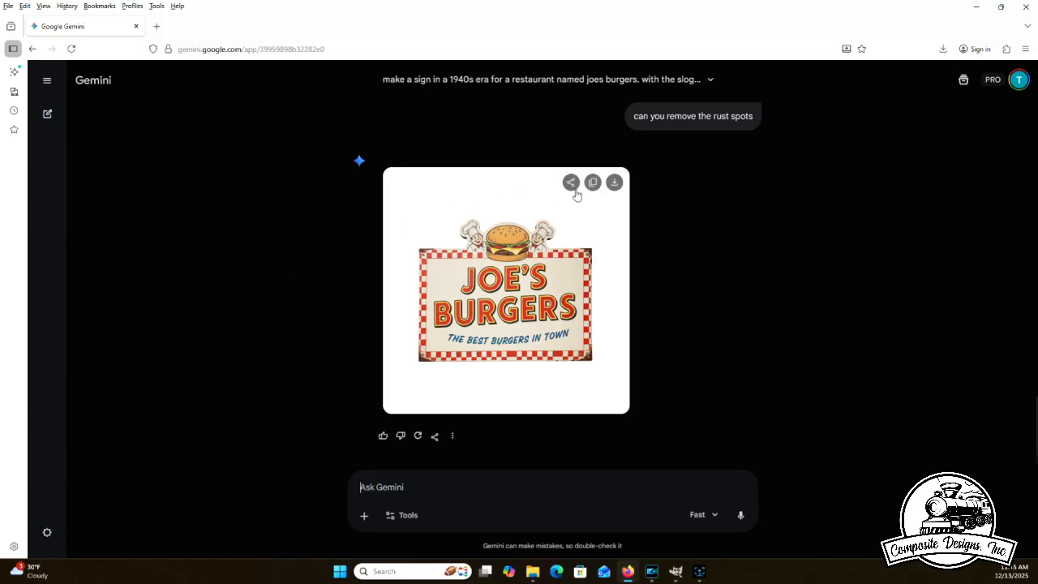
pyautogui.click(614, 183)
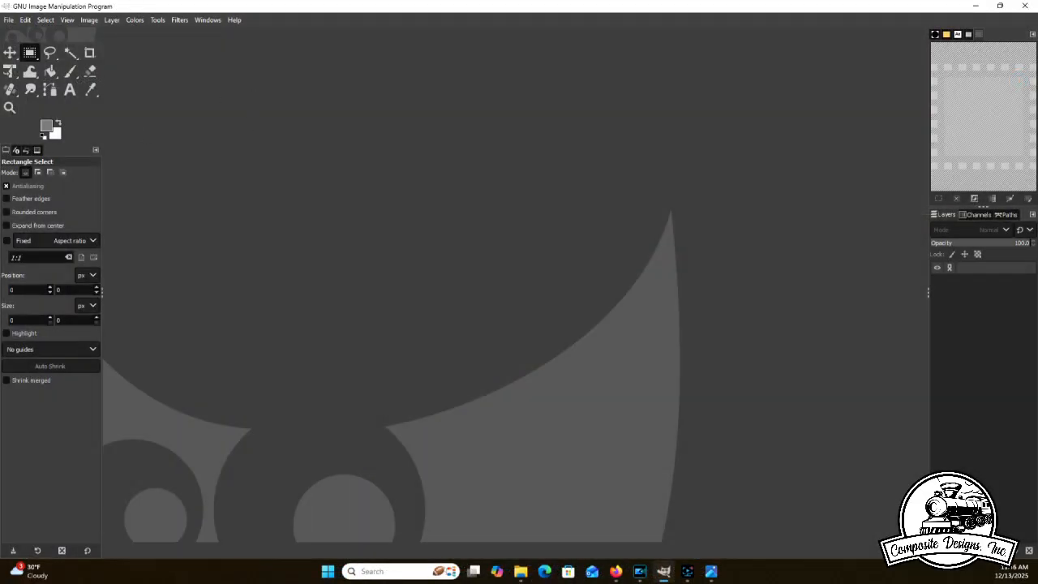
# - Open the downloaded image Gemini_Generated_Image_65hsb365hsb365hs.png in GIMP
pyautogui.click(9, 22)
pyautogui.click(4, 22)
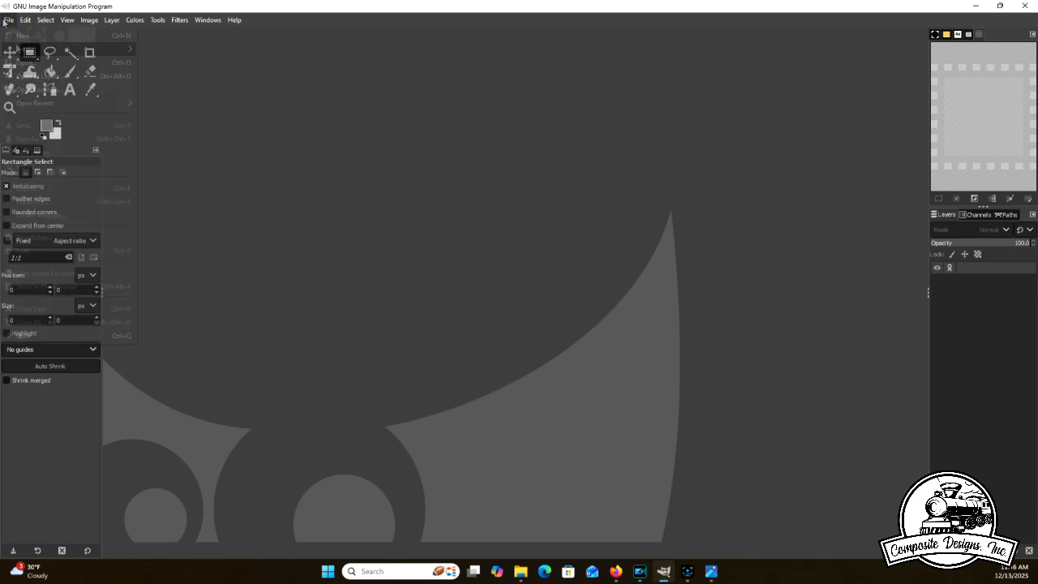
pyautogui.click(4, 23)
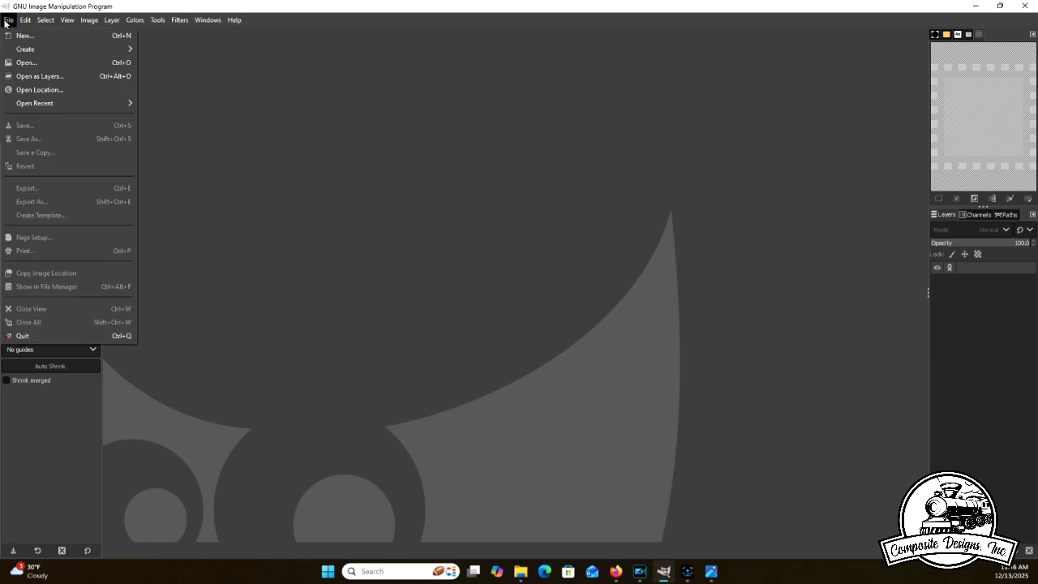
pyautogui.click(22, 63)
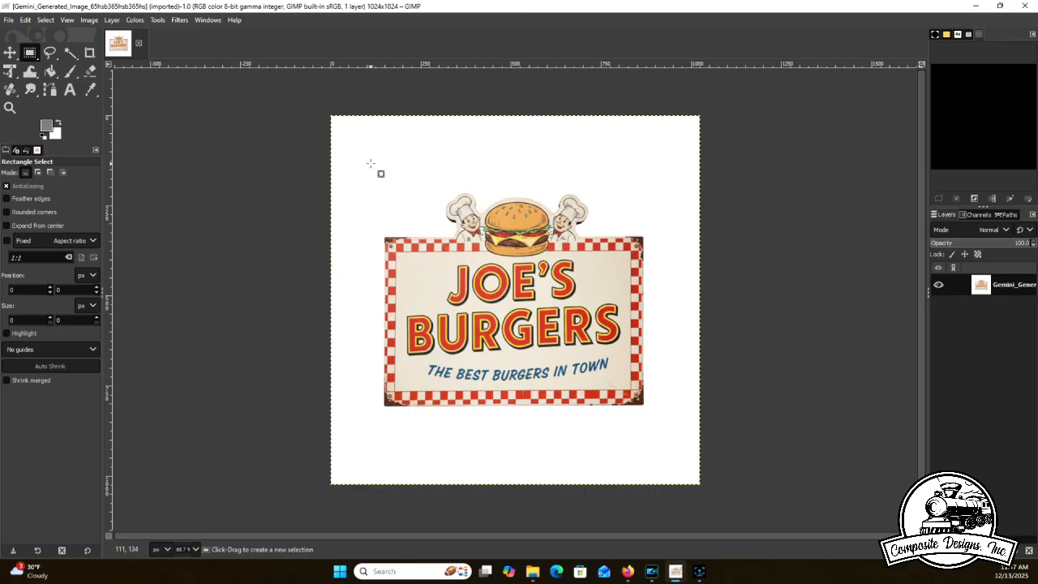
# - Select the sign closely with a rectangle of about 728 × 600 px and crop the image to that selection
pyautogui.moveTo(374, 169); pyautogui.dragTo(646, 408)
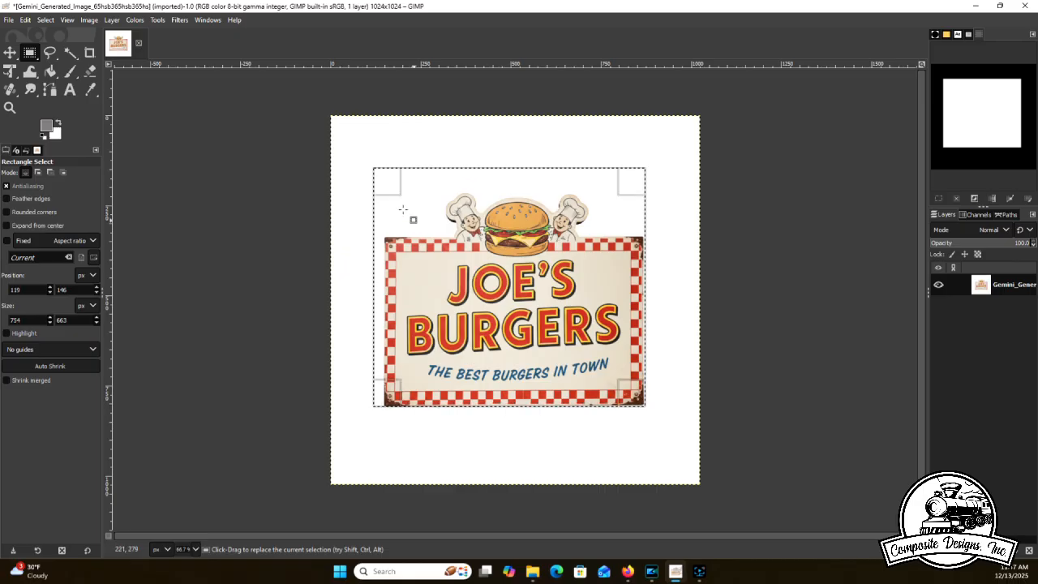
pyautogui.moveTo(378, 172); pyautogui.dragTo(386, 193)
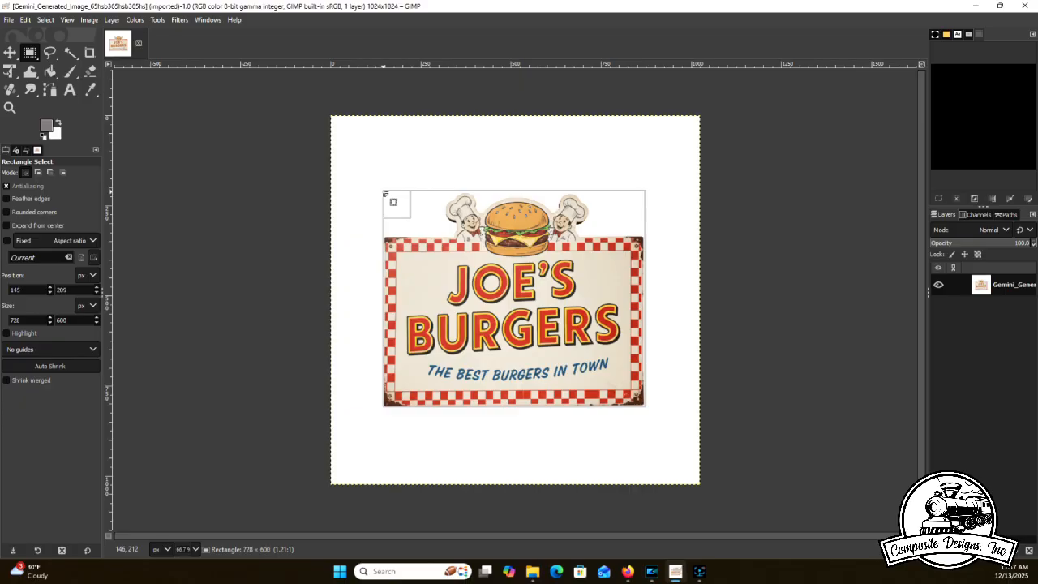
pyautogui.moveTo(386, 195); pyautogui.dragTo(386, 194)
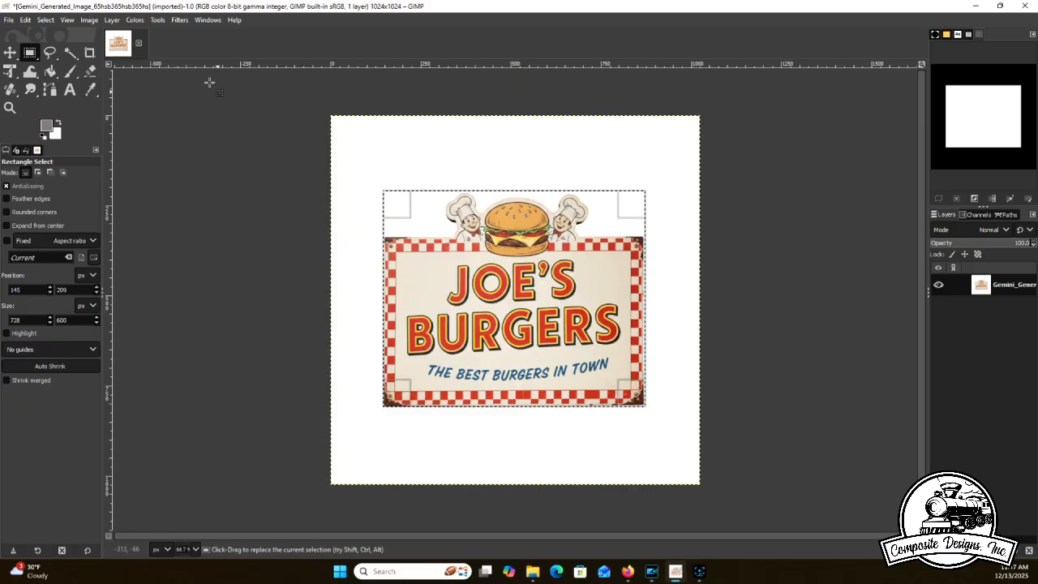
pyautogui.click(88, 21)
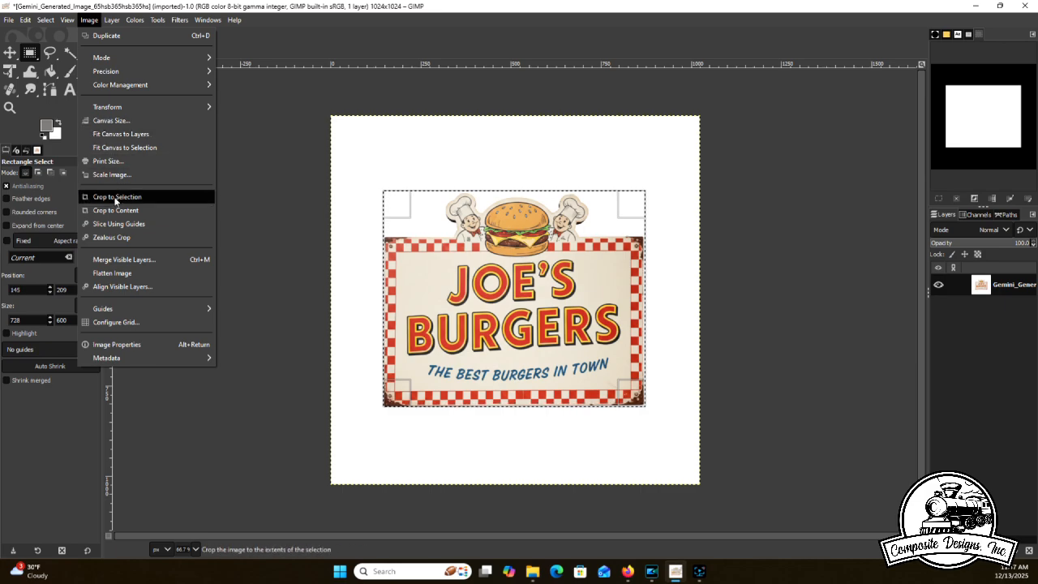
pyautogui.click(116, 199)
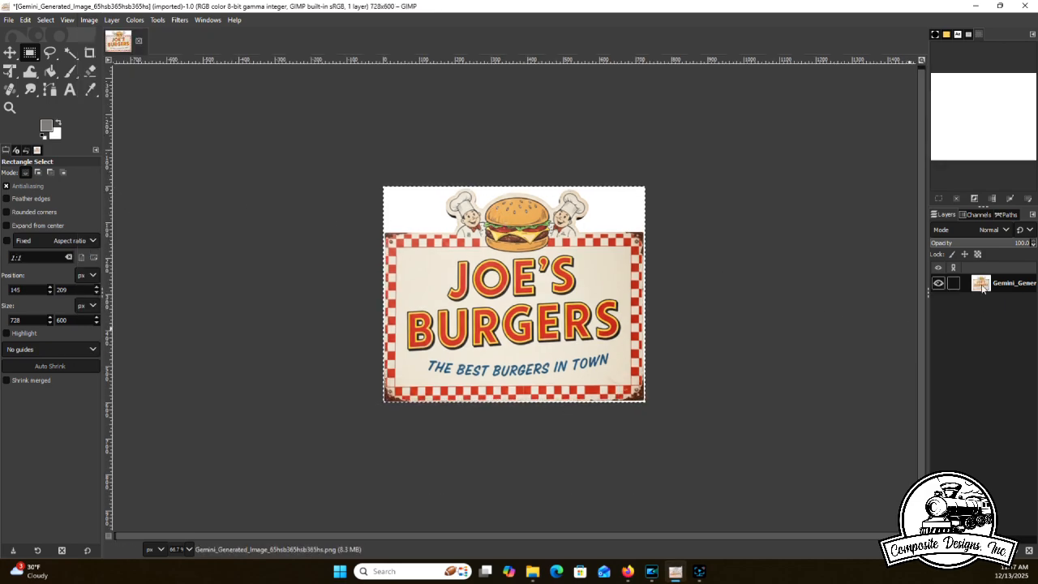
# - Scale the sign layer in inches to a width of 1.5 with the proportions linked
pyautogui.rightClick(983, 288)
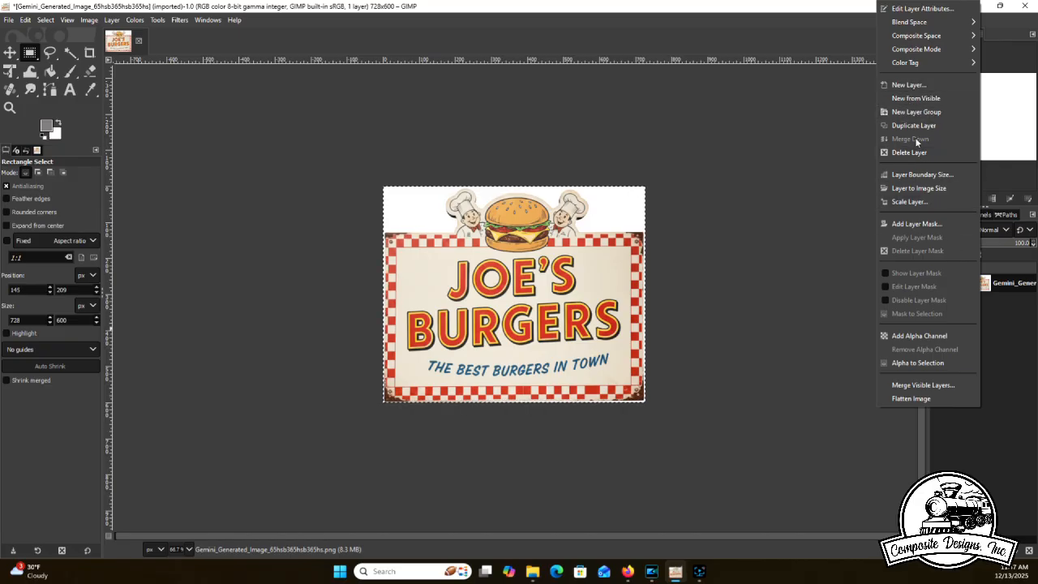
pyautogui.click(923, 202)
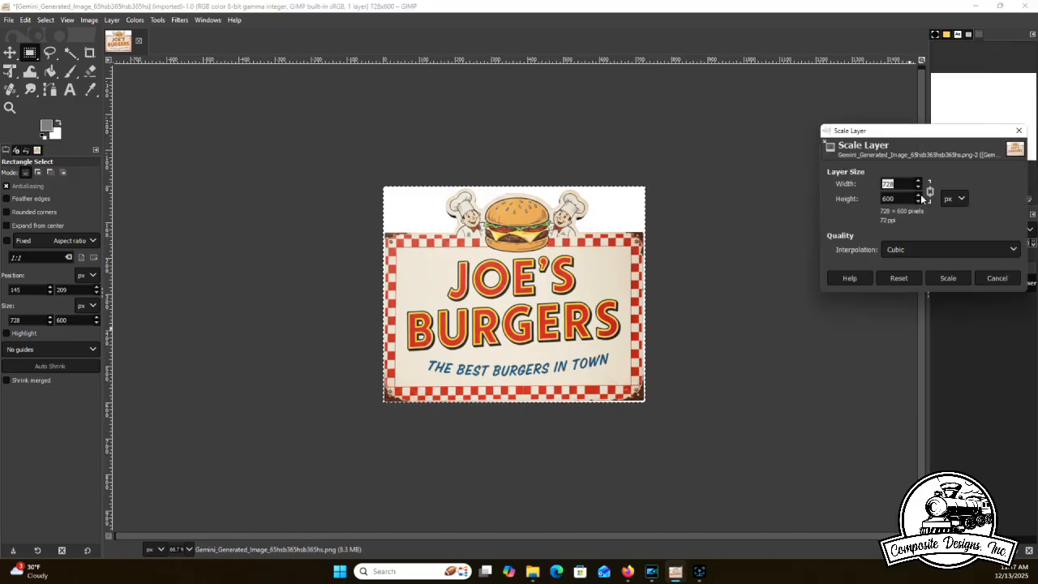
pyautogui.click(960, 201)
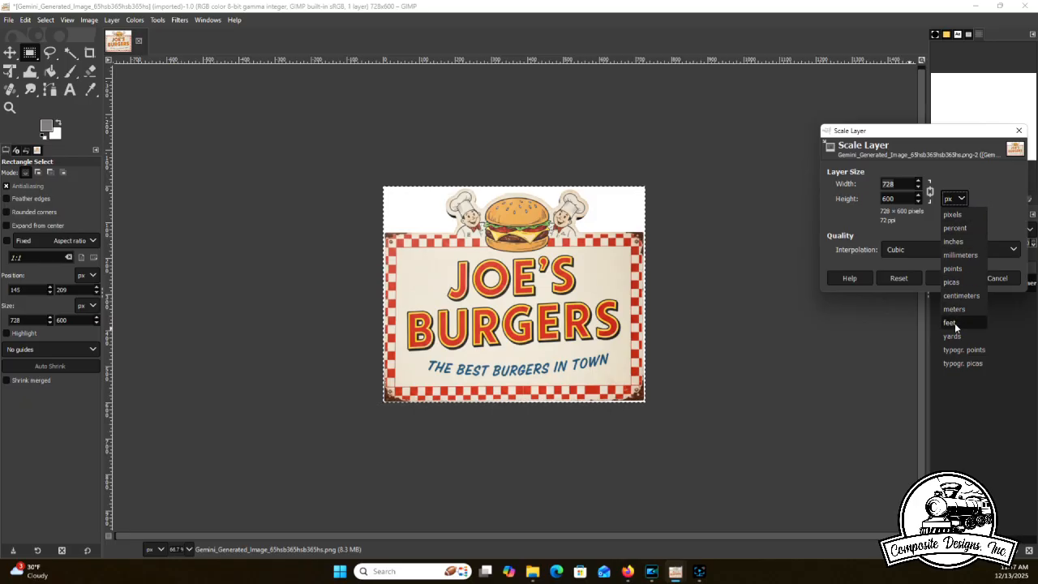
pyautogui.click(955, 241)
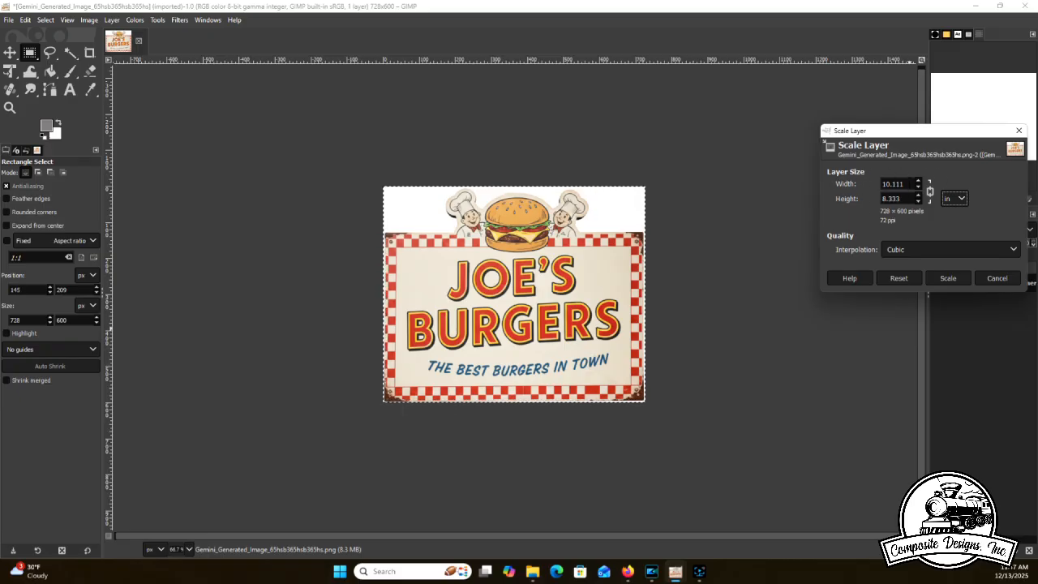
pyautogui.press('Tab')
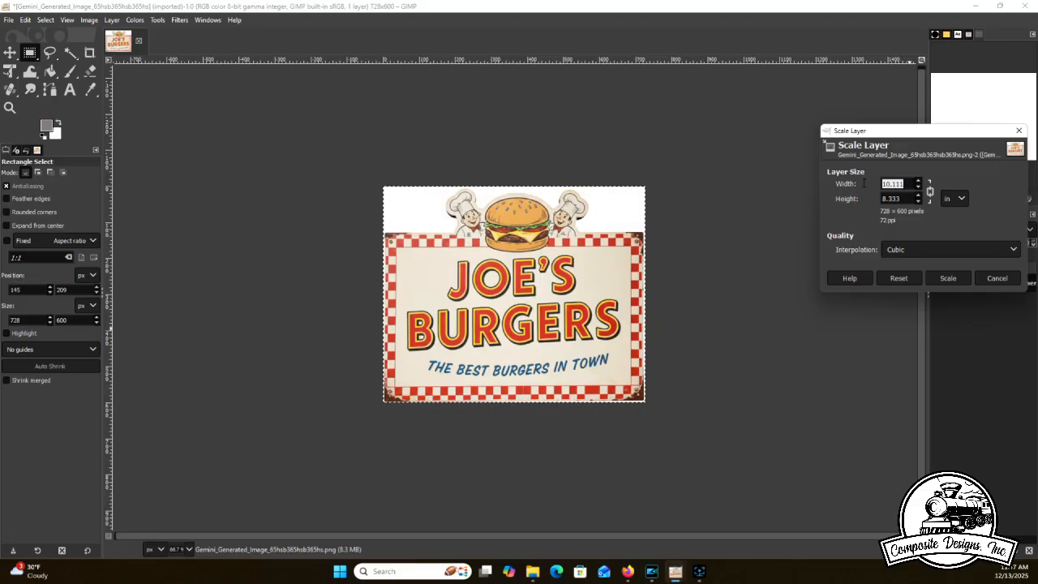
pyautogui.write('1.5')
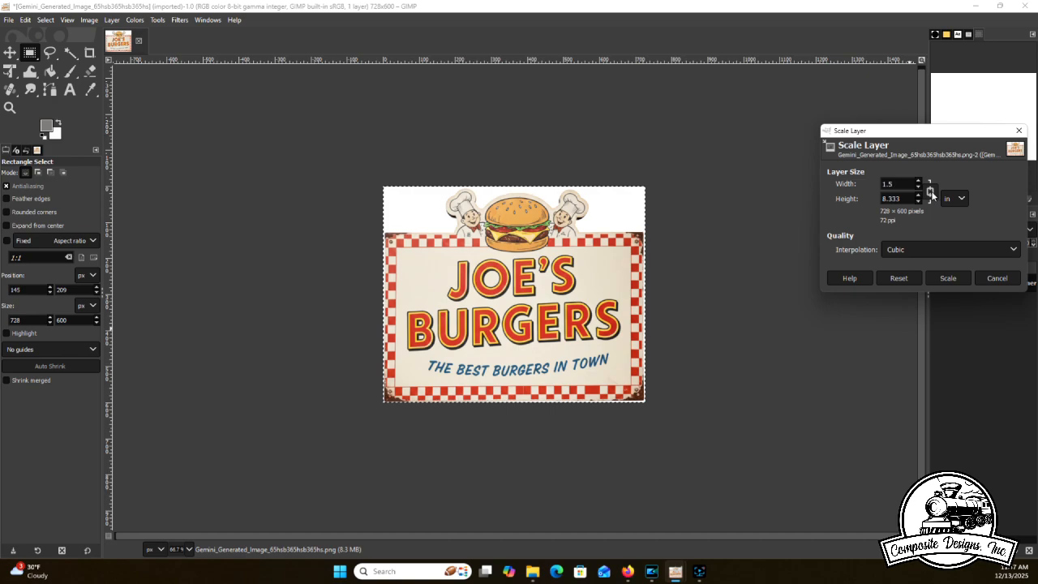
pyautogui.press('Tab')
pyautogui.click(947, 278)
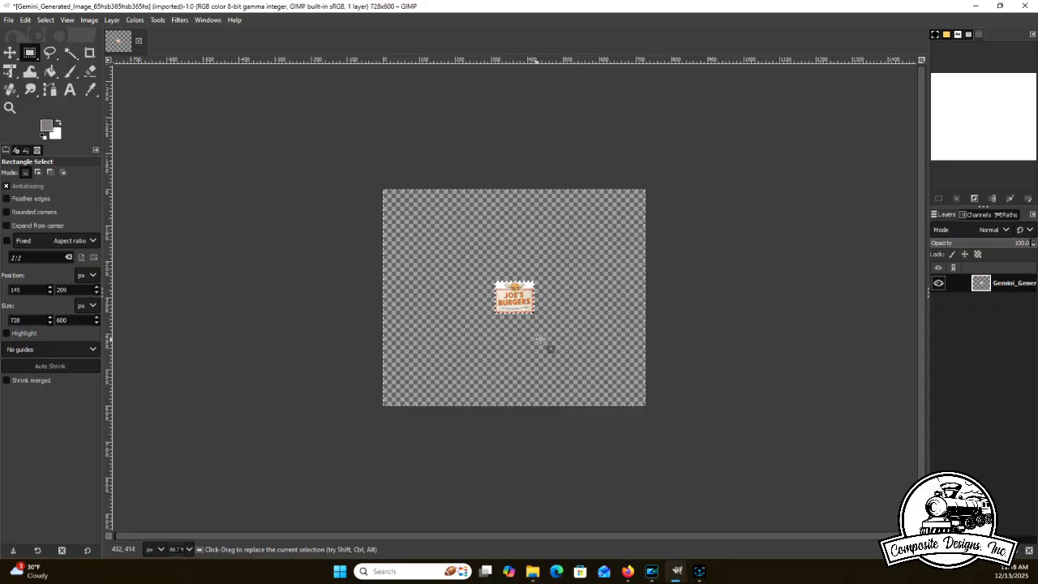
pyautogui.click(703, 576)
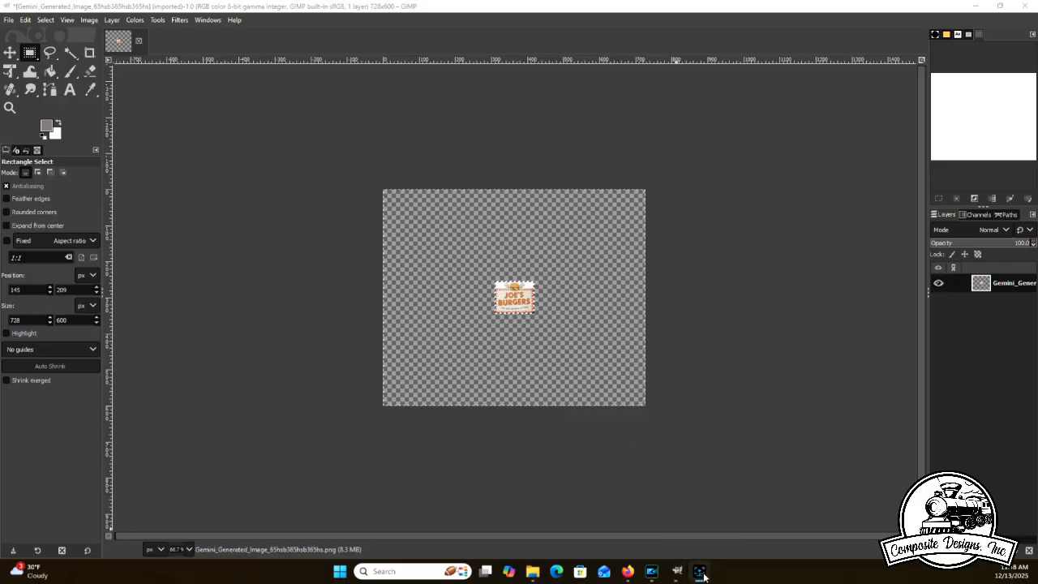